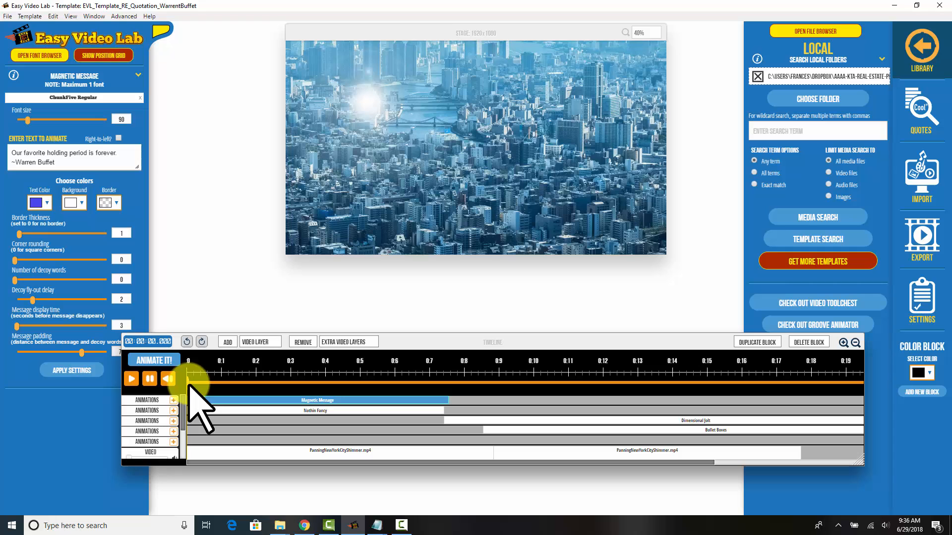
Preview the quotation scene and examine the settings of the Magnetic Message, Nothin Fancy, Dimensional Jolt and Bullet Boxes blocks.
left_click_drag(189, 385, 395, 399)
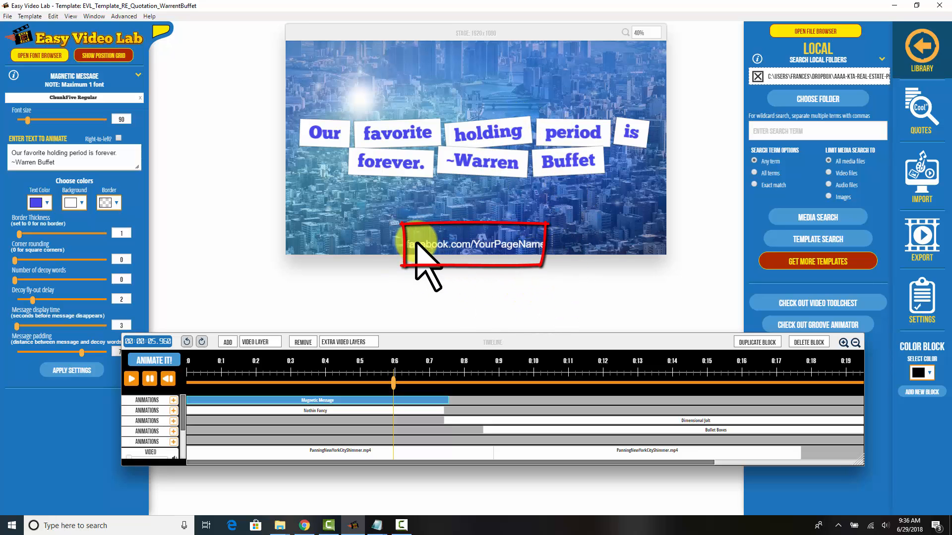
mouse_move(417, 381)
left_mouse_down()
mouse_move(393, 379)
mouse_move(421, 380)
mouse_move(325, 415)
left_mouse_up()
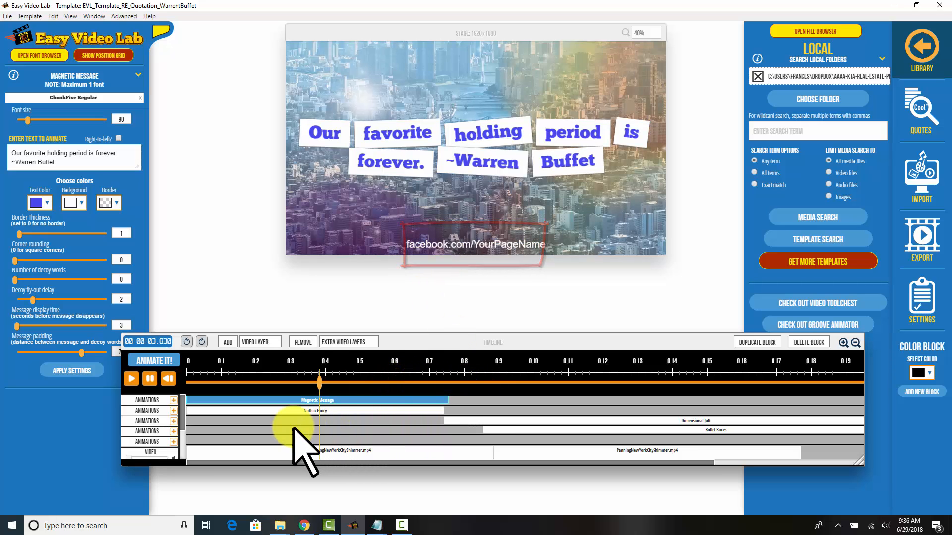
left_click(466, 228)
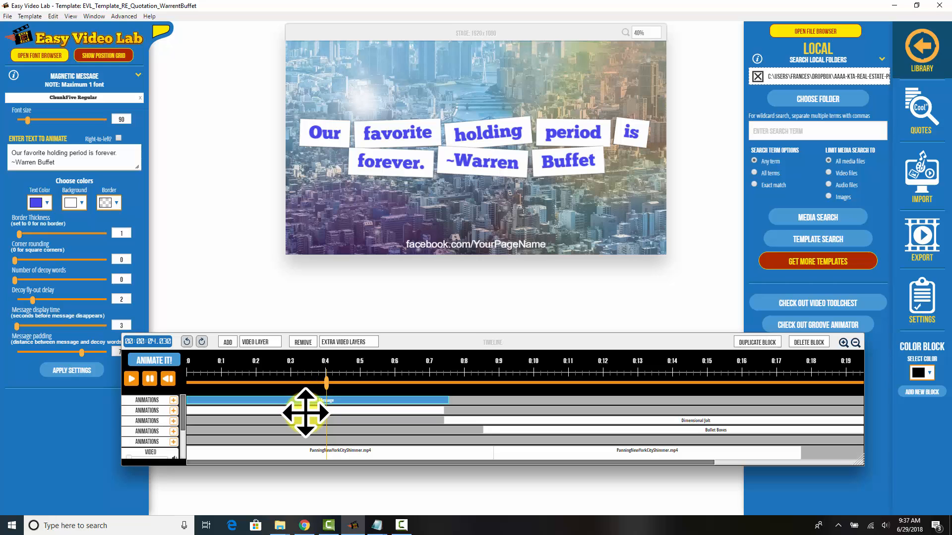
left_click(304, 410)
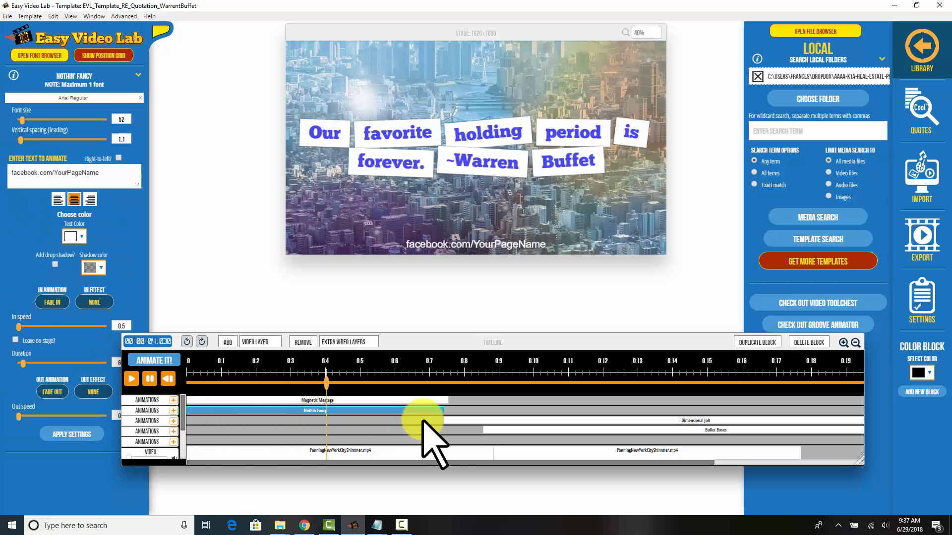
left_click(470, 421)
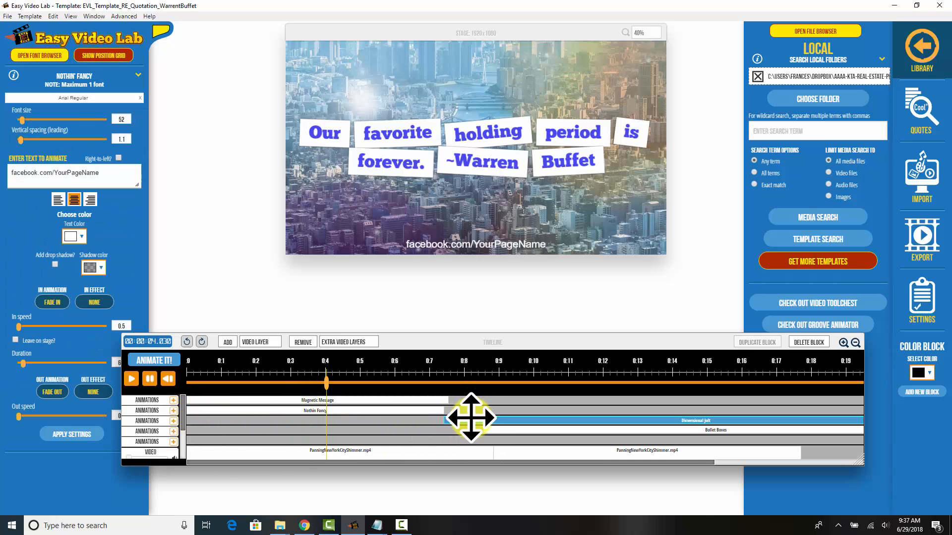
left_click(502, 429)
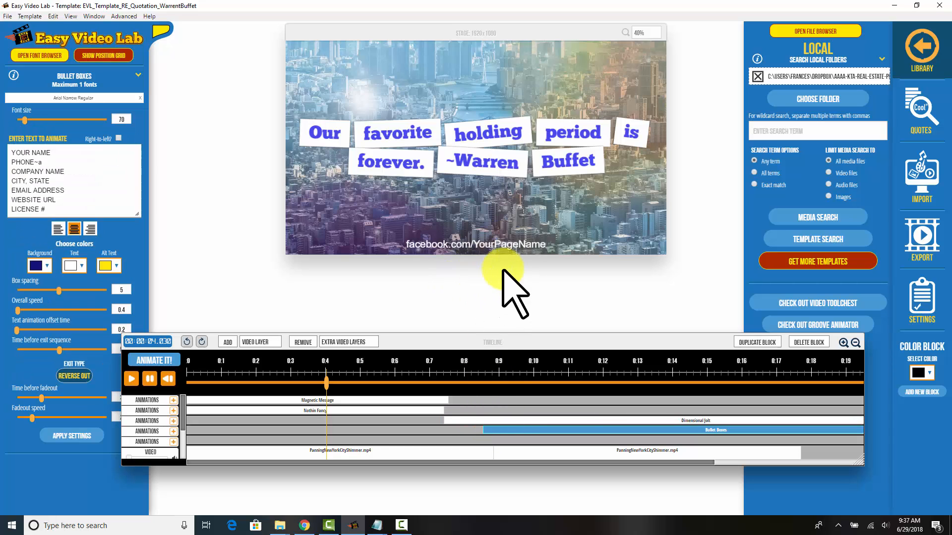
left_click(321, 400)
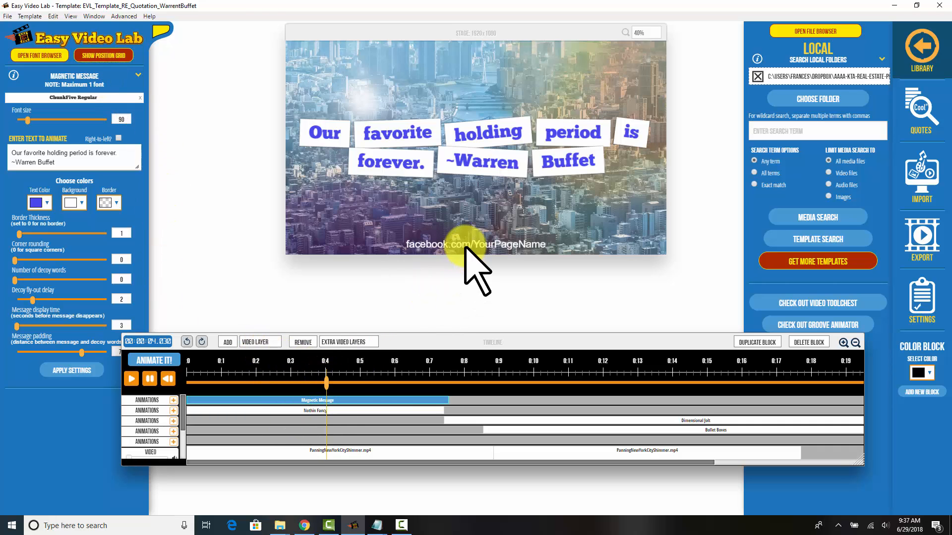
Change the Nothin Fancy block's text to facebook.com/ABCRealty, apply it, and pause the preview.
left_click(290, 411)
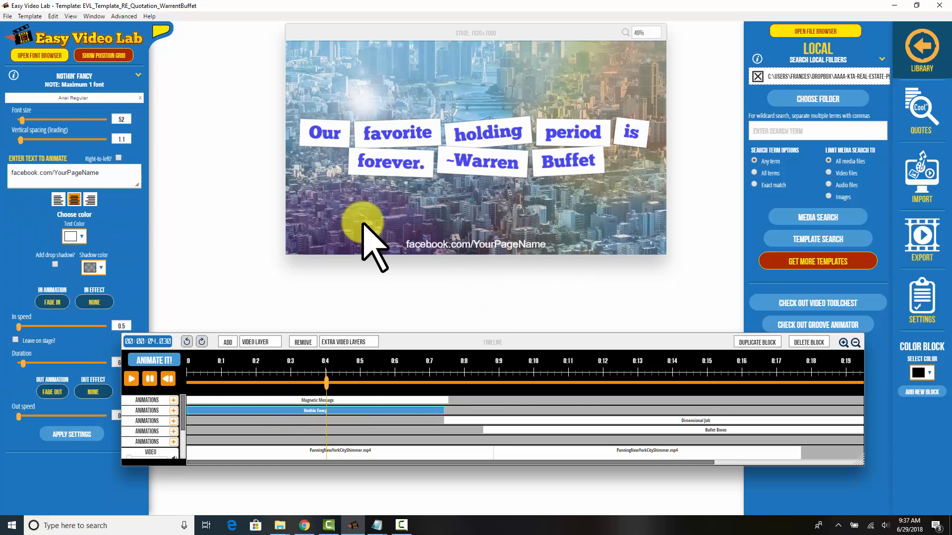
left_click(110, 173)
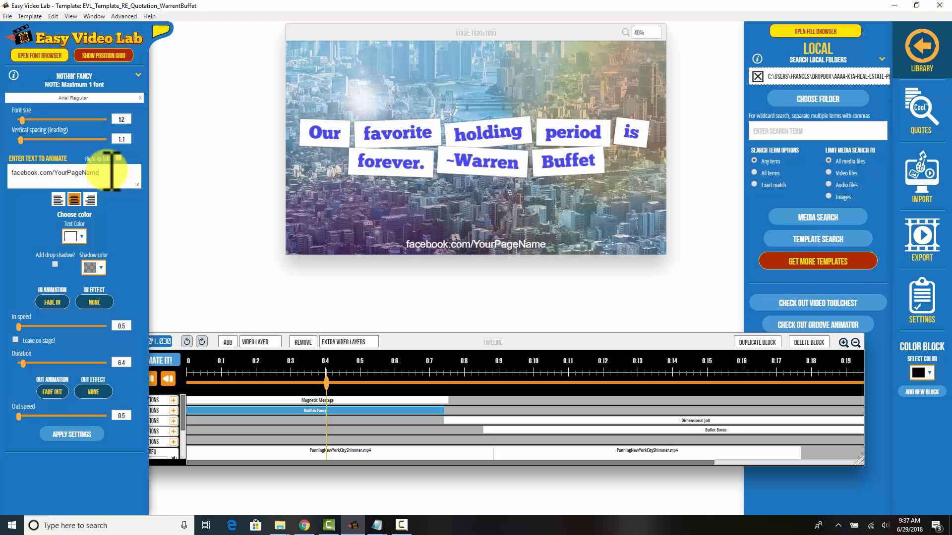
key("BackSpace")
key("BackSpace")
key("BackSpace")
key("BackSpace")
key("BackSpace")
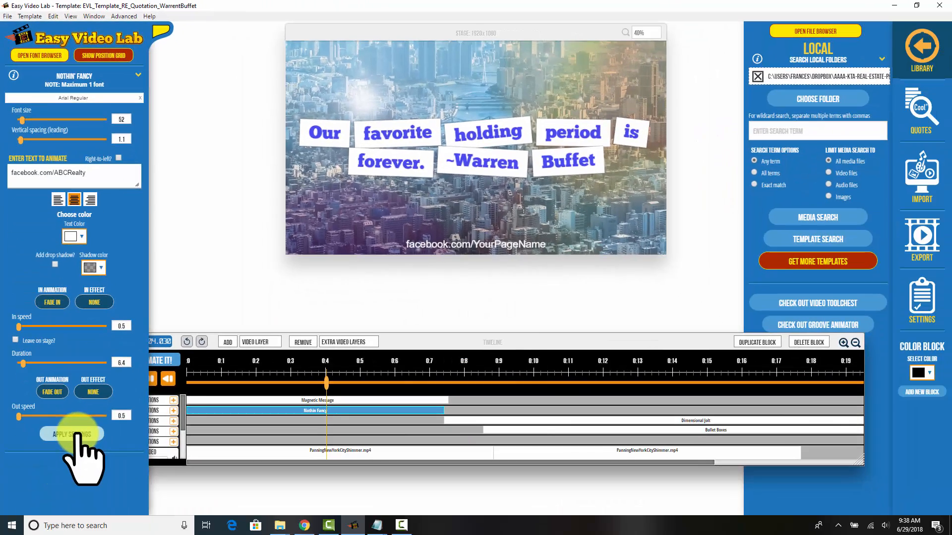
left_click(77, 437)
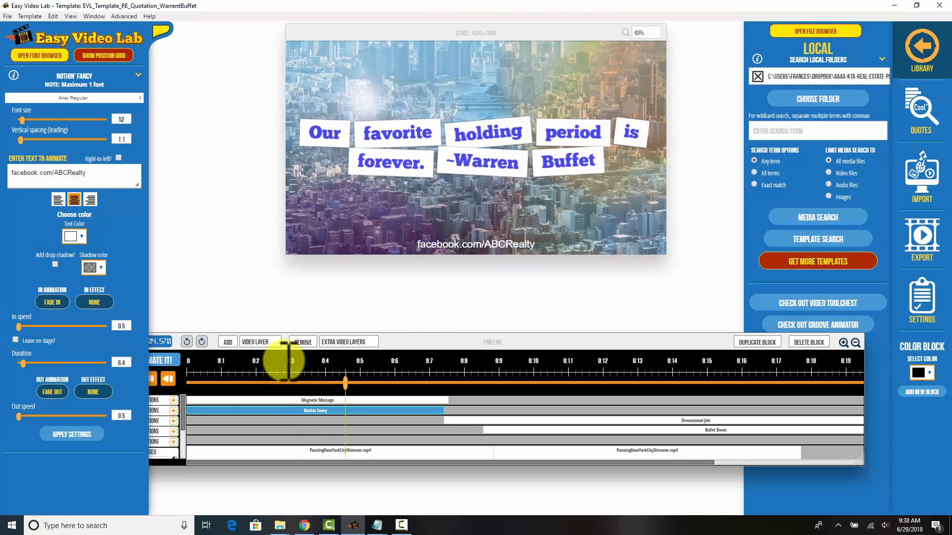
left_click(149, 379)
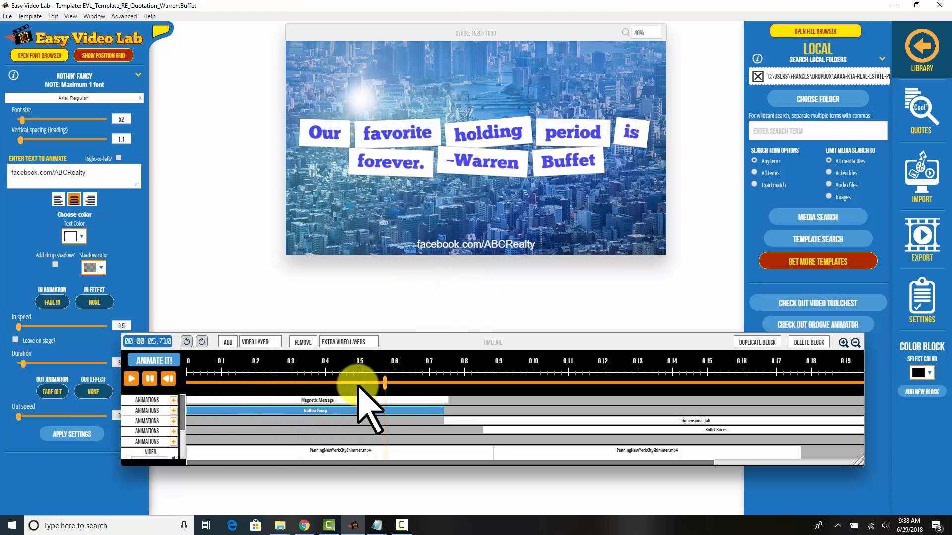
Scrub through the closing scene to about 13 seconds and examine the Dimensional Jolt headline's settings.
left_click(387, 383)
left_click_drag(387, 383, 468, 385)
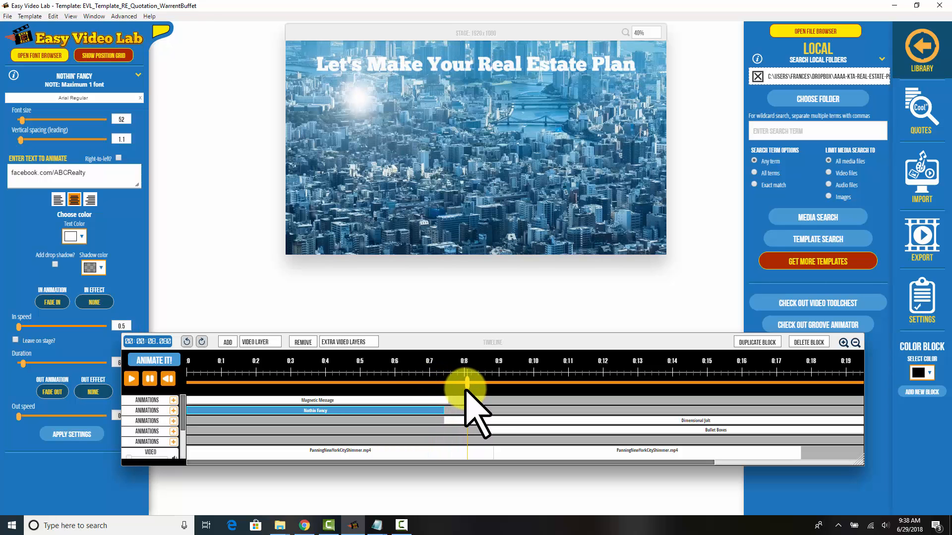
left_click(474, 421)
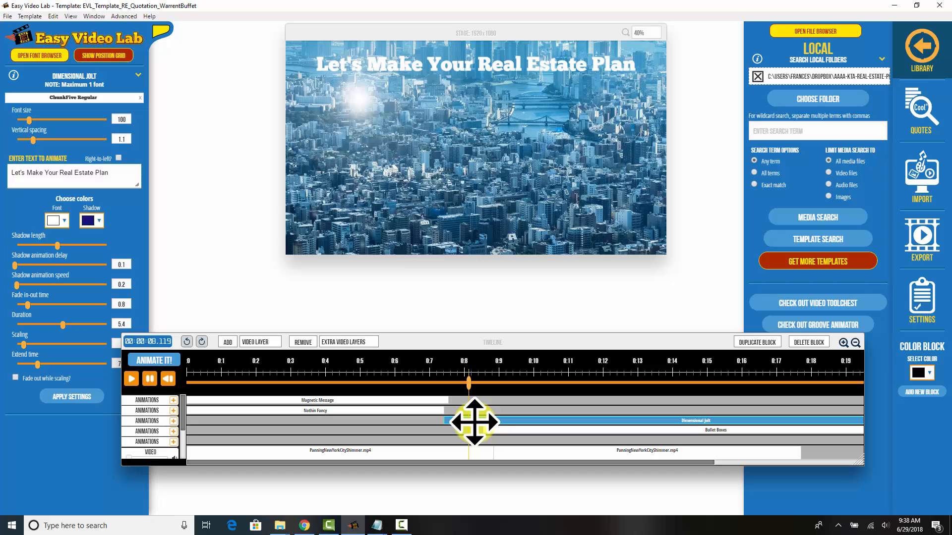
mouse_move(469, 382)
left_mouse_down()
mouse_move(488, 382)
mouse_move(480, 383)
left_mouse_up()
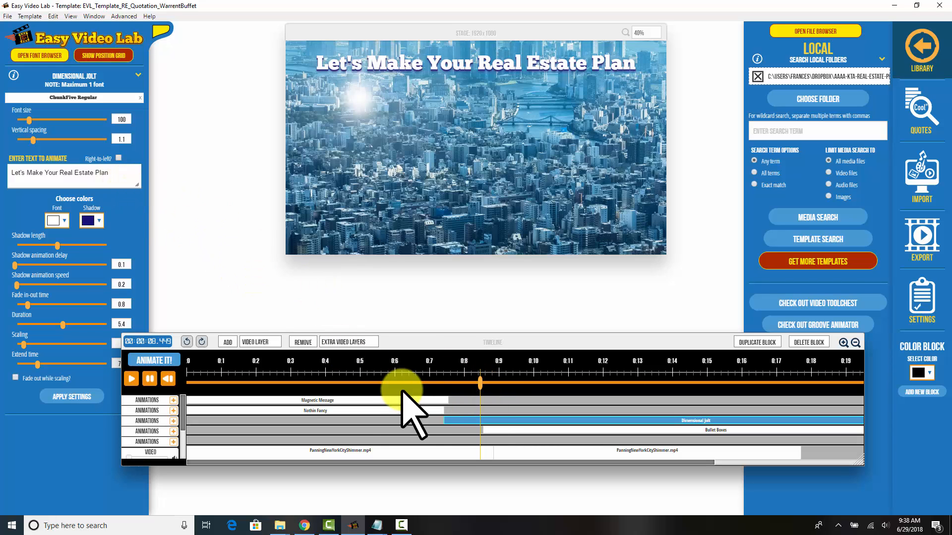
left_click_drag(480, 382, 645, 406)
Select the Bullet Boxes block, switch to the Personalize file in Notepad, and copy all its contact lines.
left_click(569, 431)
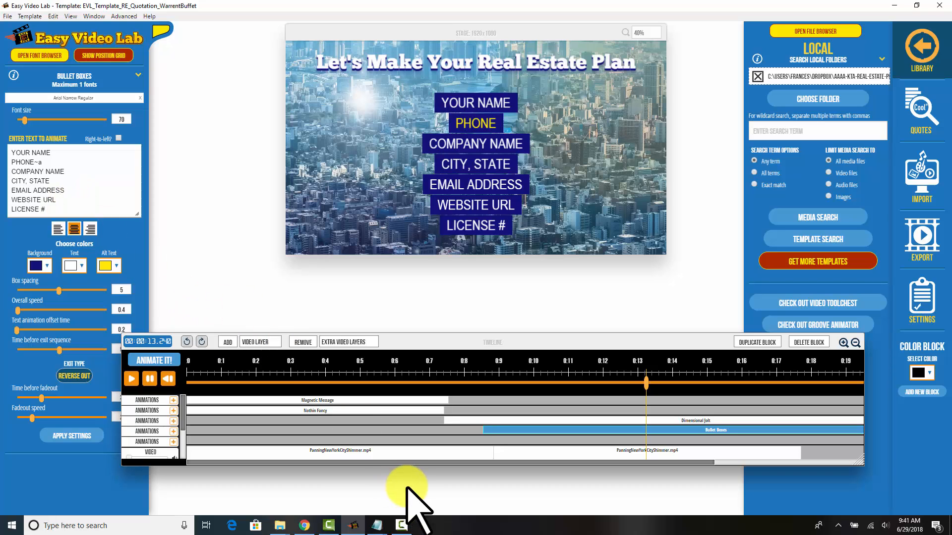
left_click(376, 524)
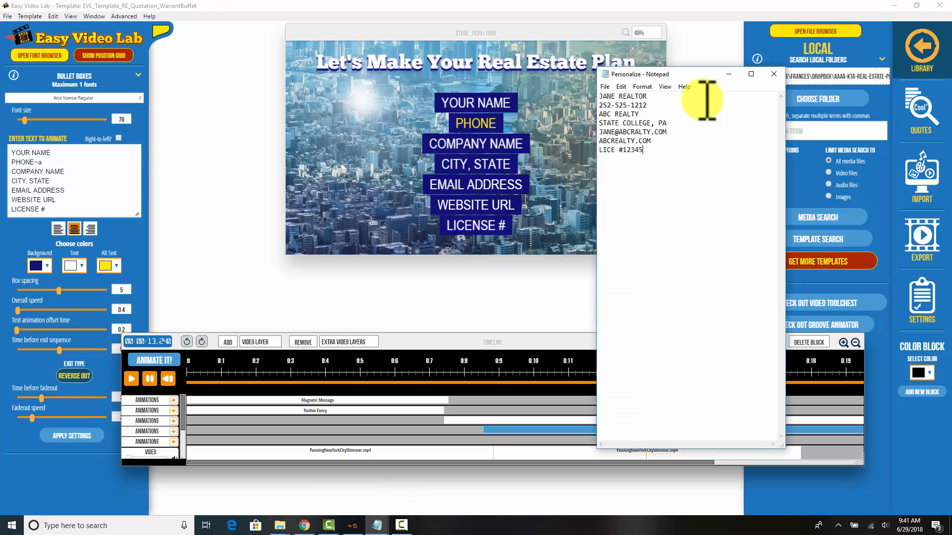
left_click_drag(707, 75, 675, 75)
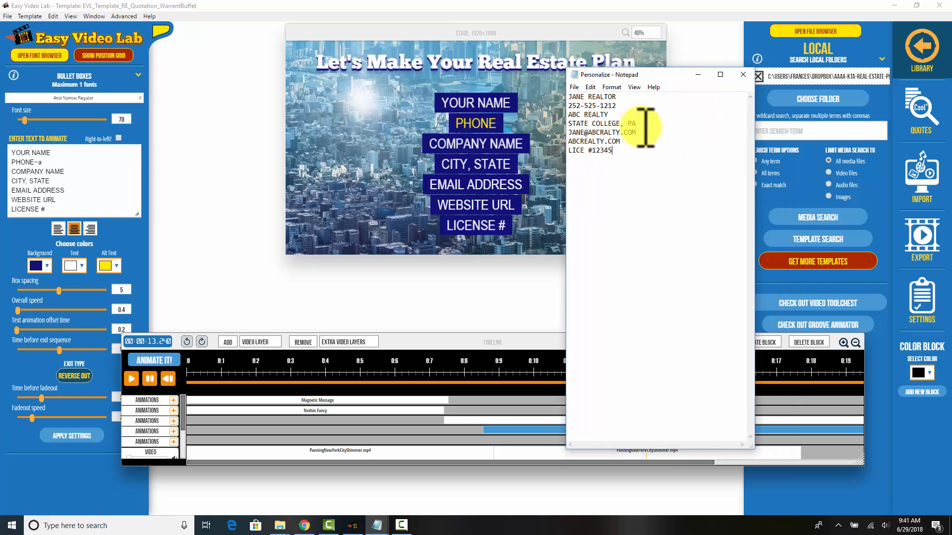
left_click_drag(656, 79, 625, 88)
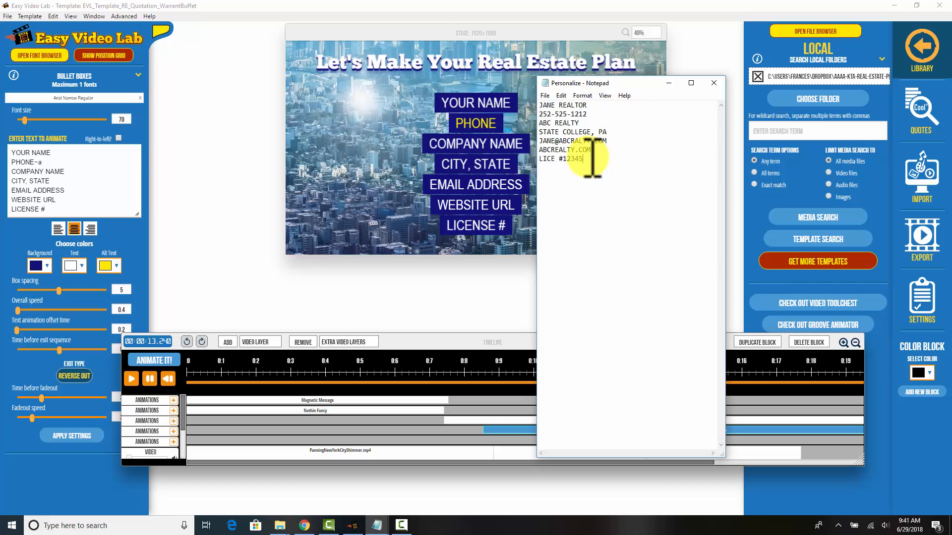
left_click_drag(591, 161, 544, 108)
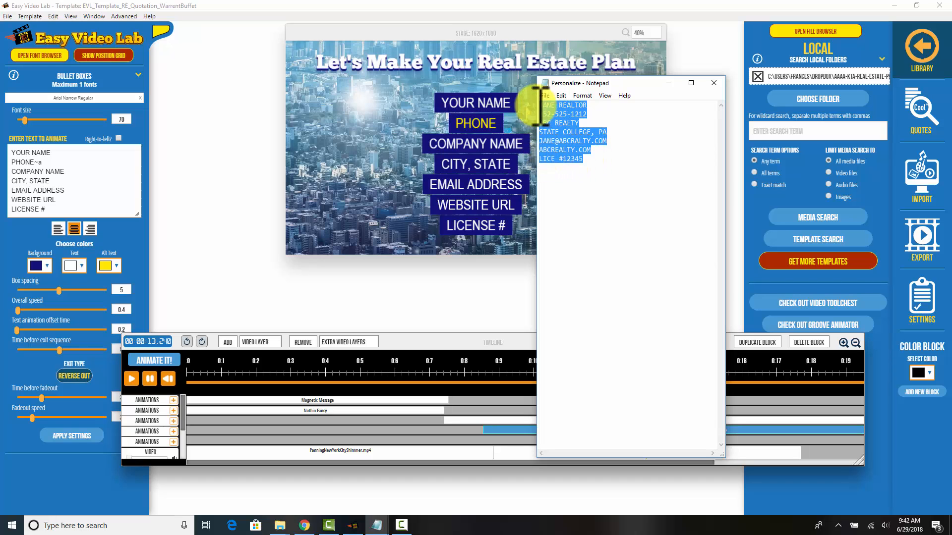
Replace the placeholder text of the Bullet Boxes block with the copied contact details and apply the change.
left_click(74, 208)
left_click_drag(69, 208, 9, 151)
key("BackSpace")
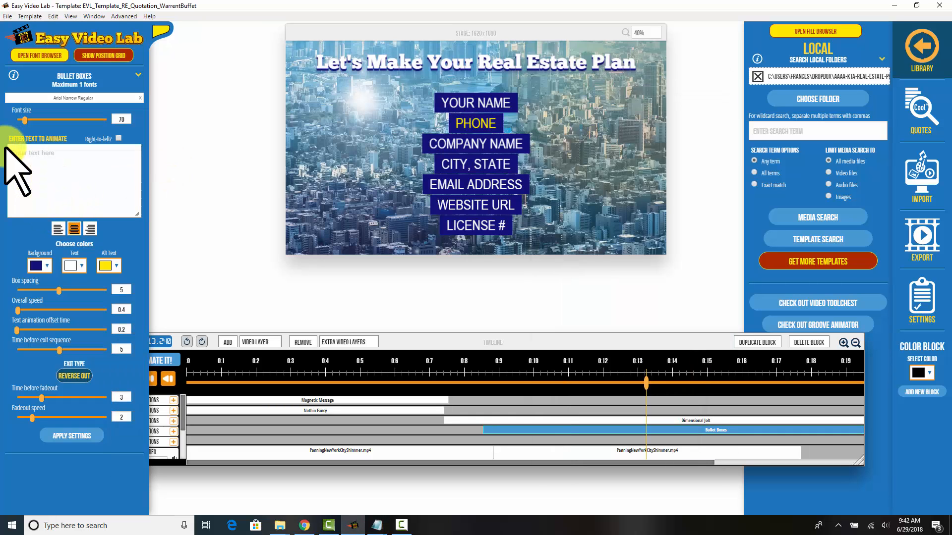
key("ctrl+v")
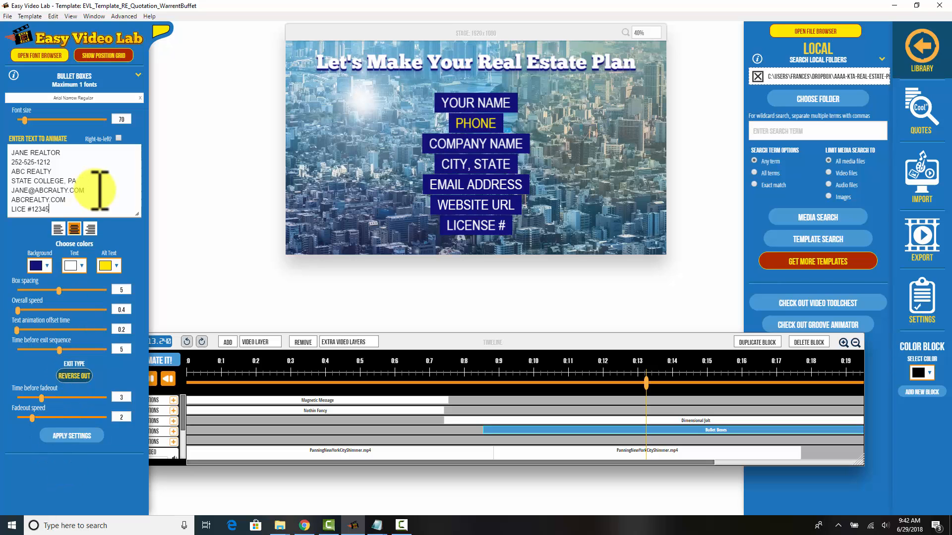
left_click(72, 436)
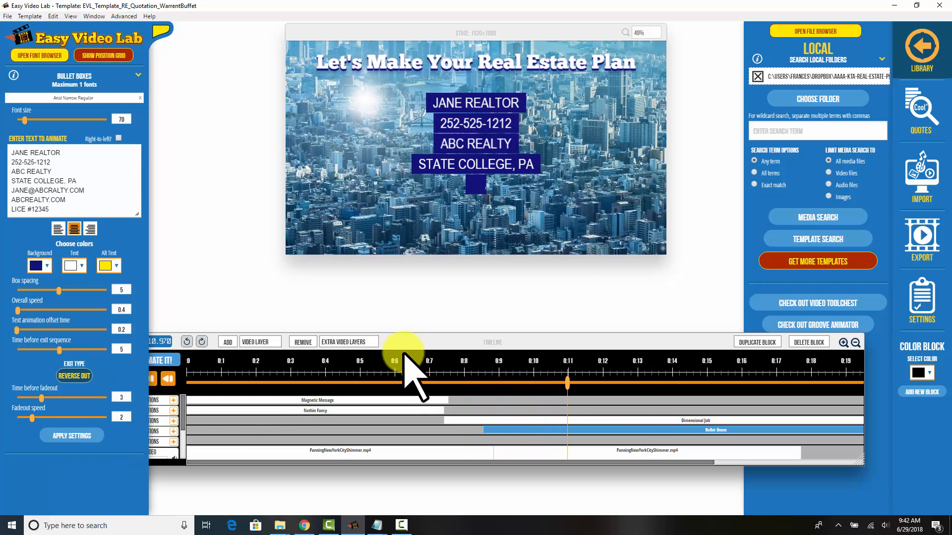
Move the timeline clear of the block settings and append ~a to the phone line of the Bullet Boxes text.
left_click_drag(410, 348, 435, 346)
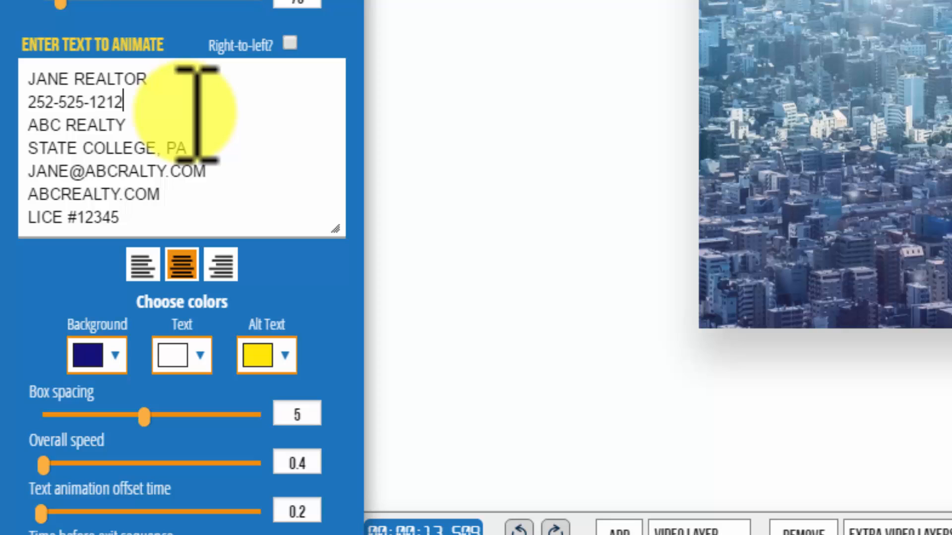
left_click(159, 110)
type("~a")
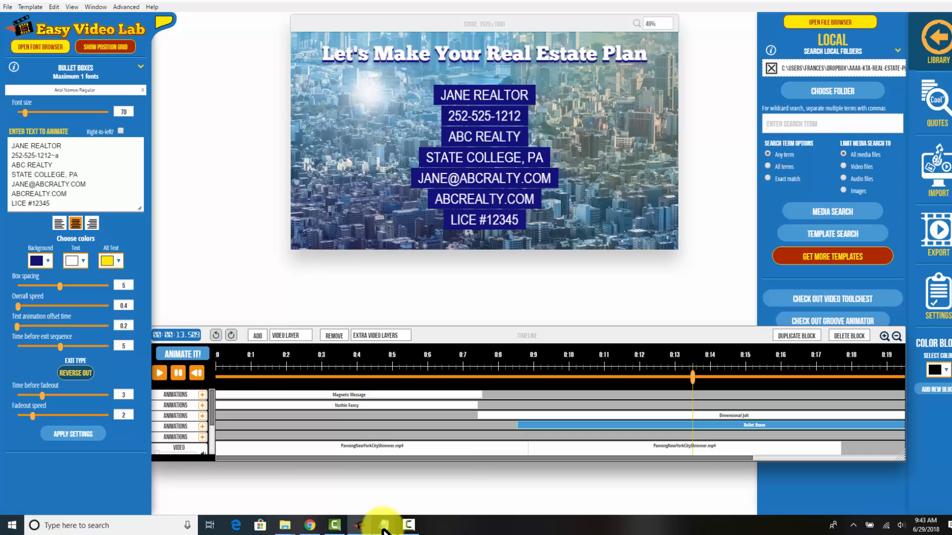
Switch to the Personalize file in Notepad, append ~a to its phone line, and save the file.
mouse_move(384, 527)
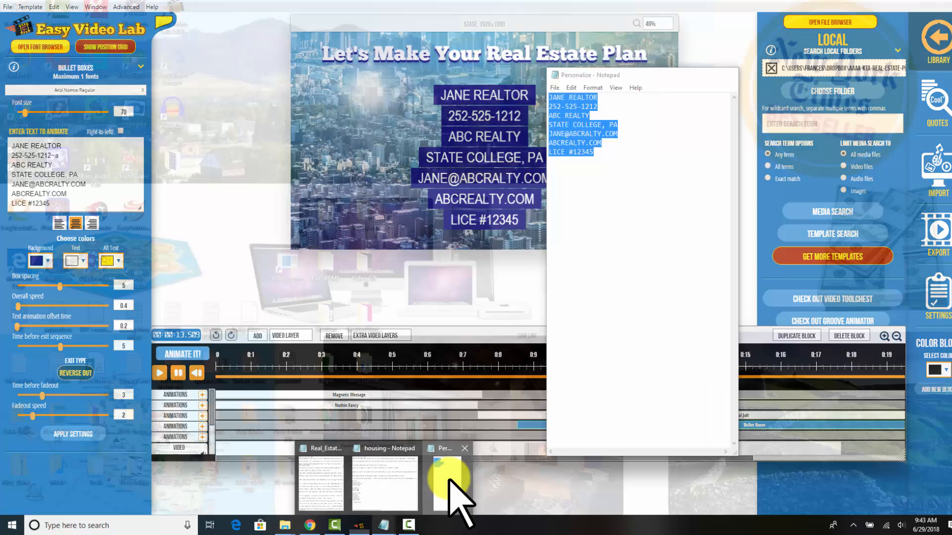
left_click(446, 471)
left_click(622, 126)
left_click(604, 105)
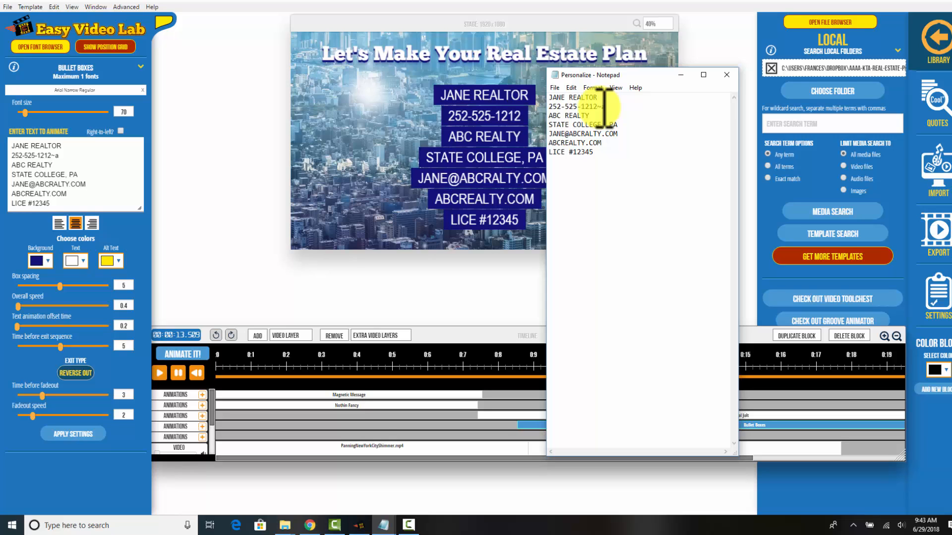
left_click(555, 89)
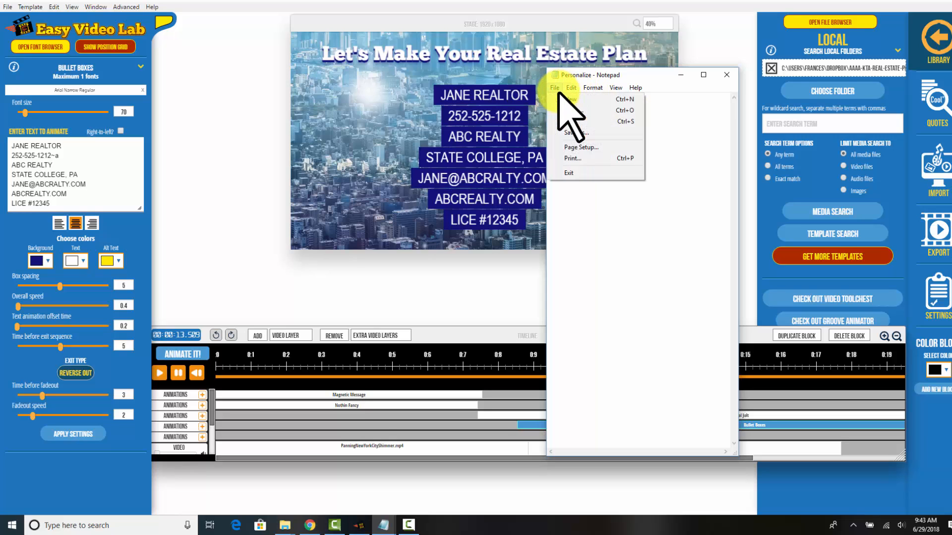
left_click(570, 121)
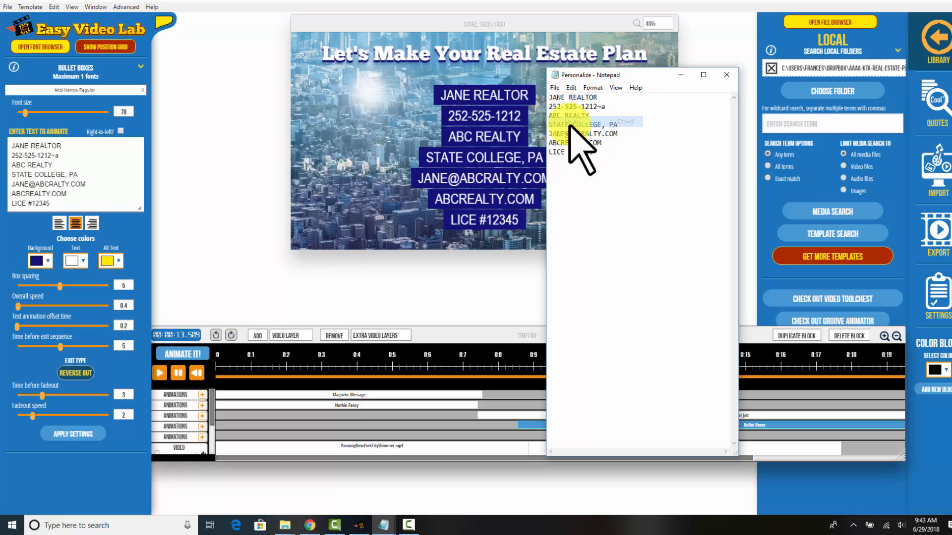
Minimize Notepad, apply the edited Bullet Boxes text in Easy Video Lab, and pause the preview.
left_click(680, 74)
left_click(81, 429)
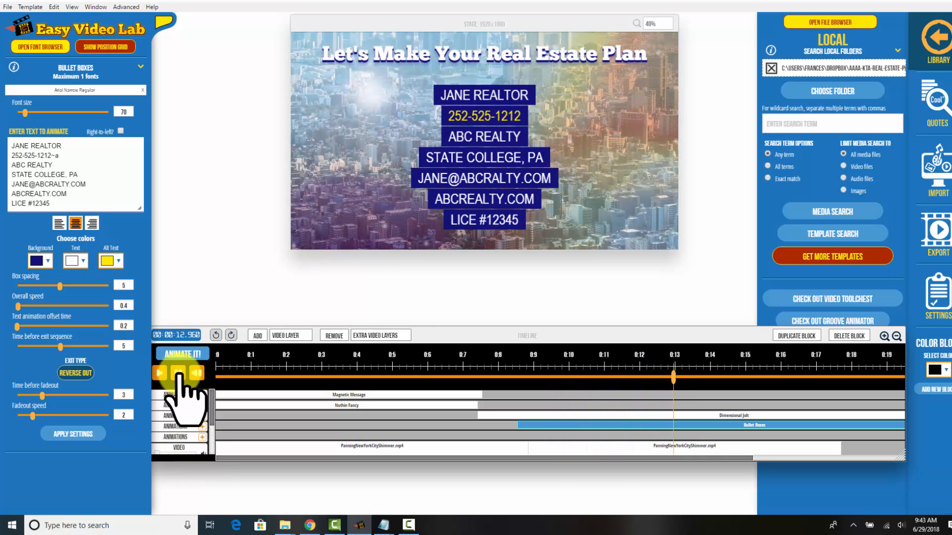
left_click(178, 372)
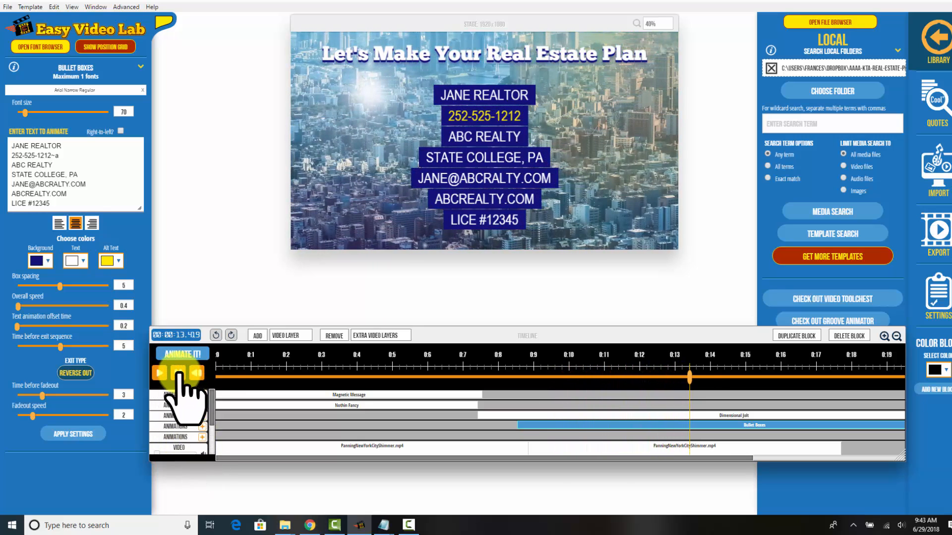
Shorten the licence label to LIC, correct the e-mail line's domain to ABCREALTY.COM, and apply the Bullet Boxes text.
left_click(28, 204)
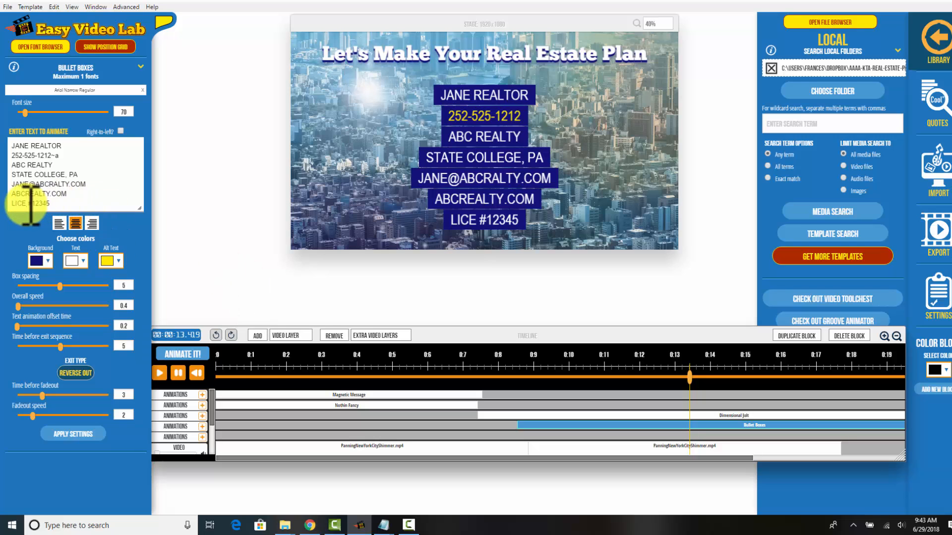
key("BackSpace")
key("BackSpace")
left_click(64, 435)
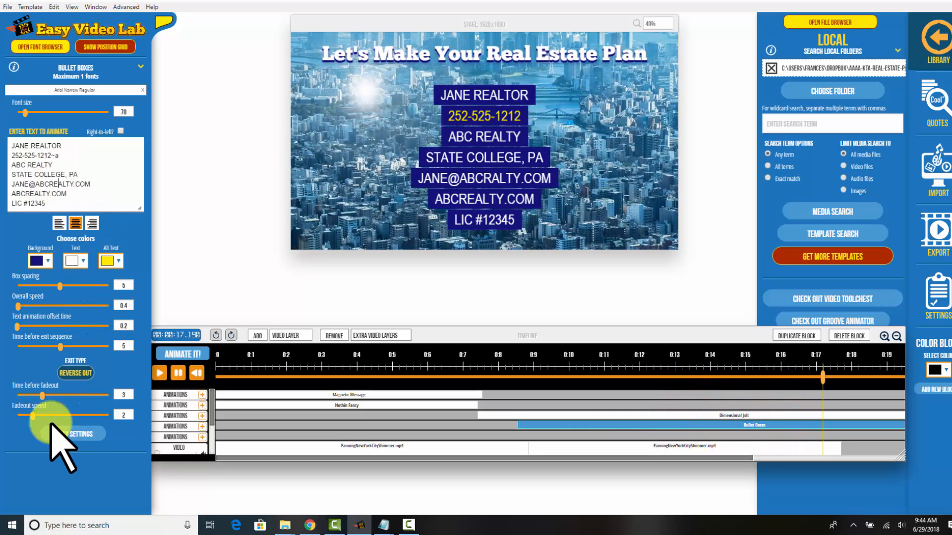
left_click(72, 435)
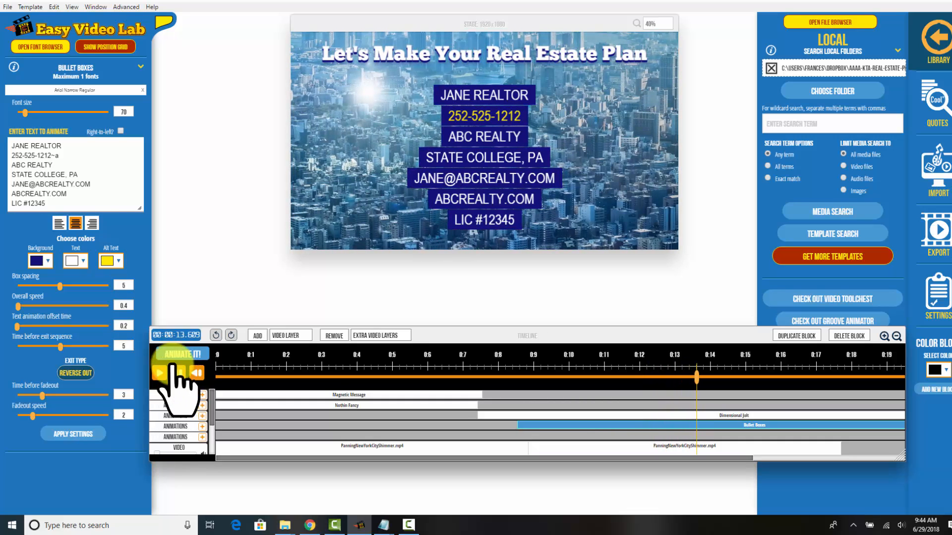
Save the project as a new Easy Video Lab file named FranCityPanoramicQuotaion in 000-KTAProjects, accepting the folder selection for it.
left_click(8, 6)
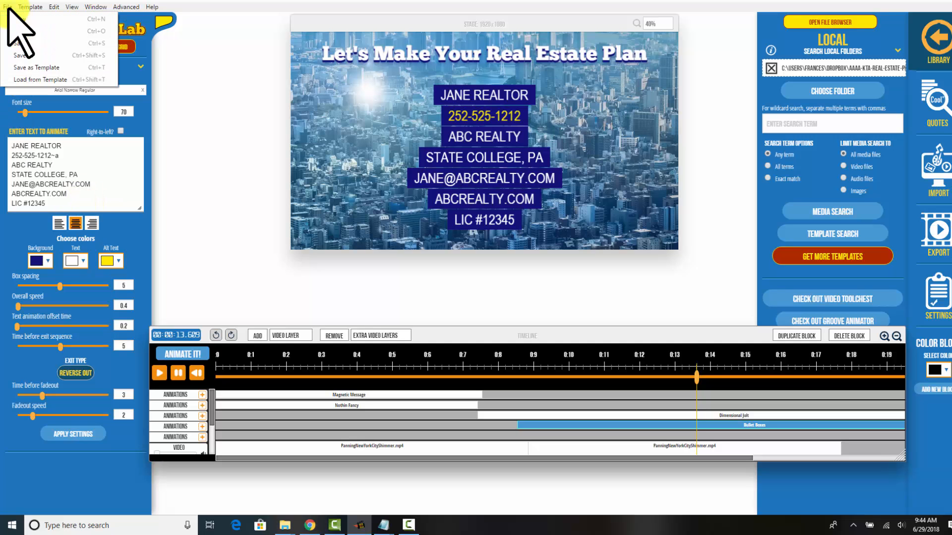
left_click(20, 55)
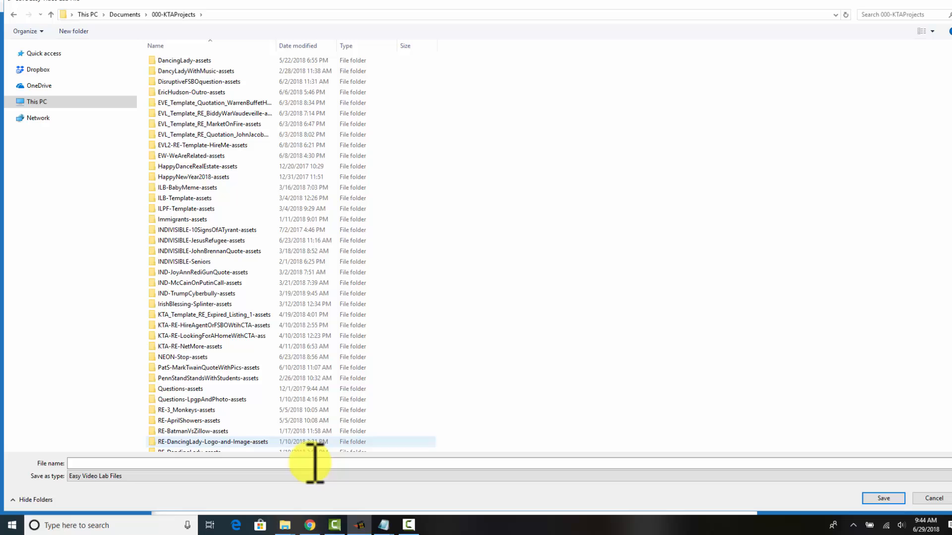
left_click(260, 463)
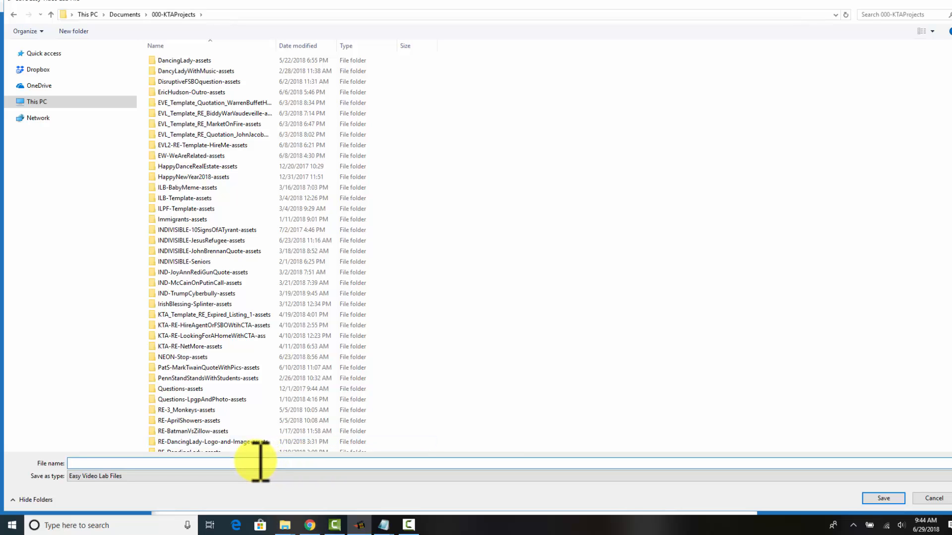
type("FranCity")
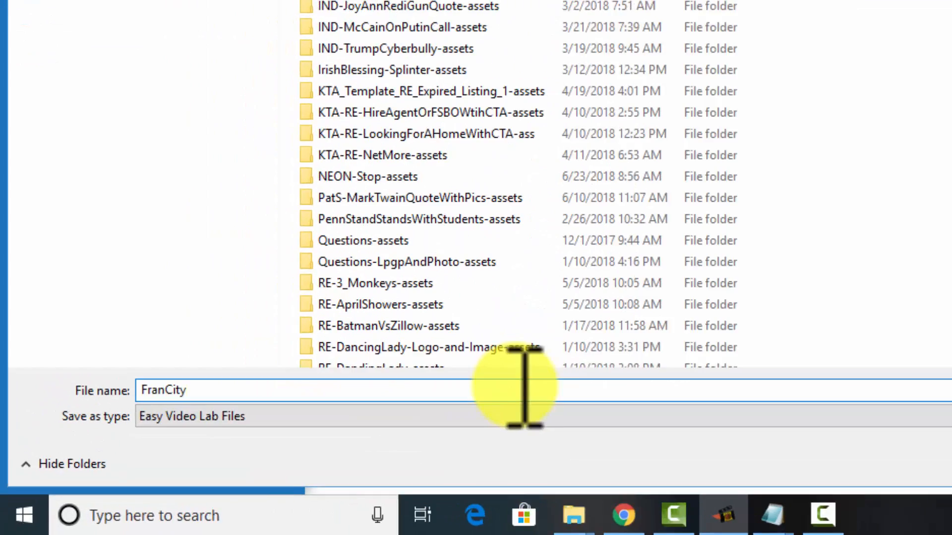
type("Panoramic")
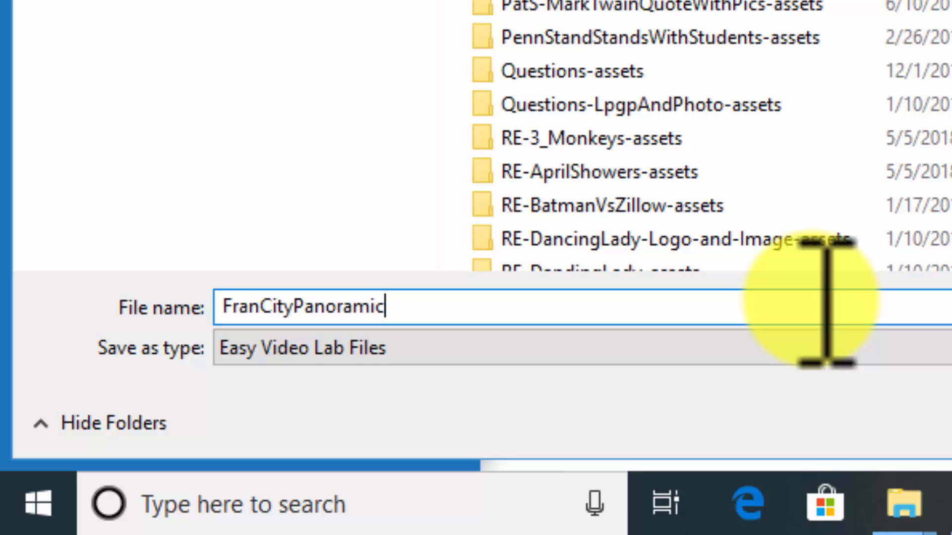
type("Qui")
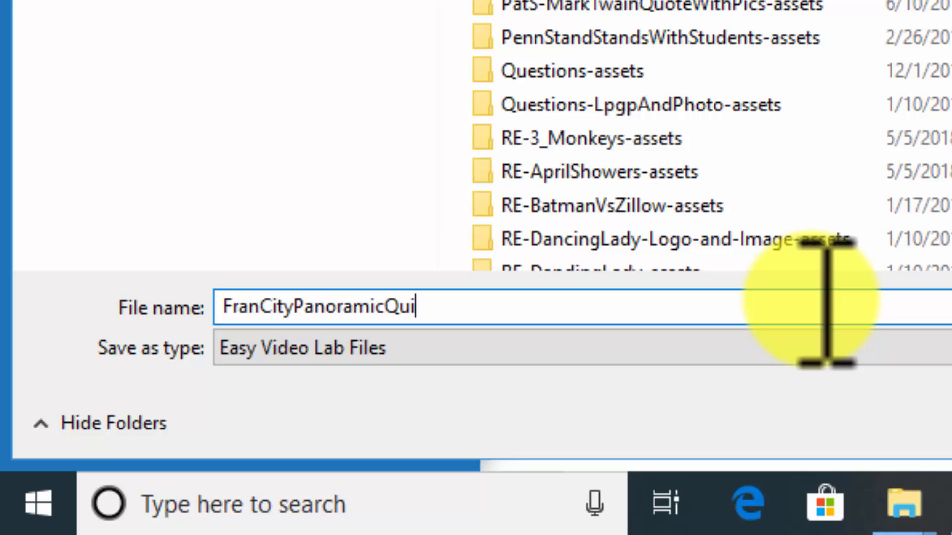
key("BackSpace")
type("otaion")
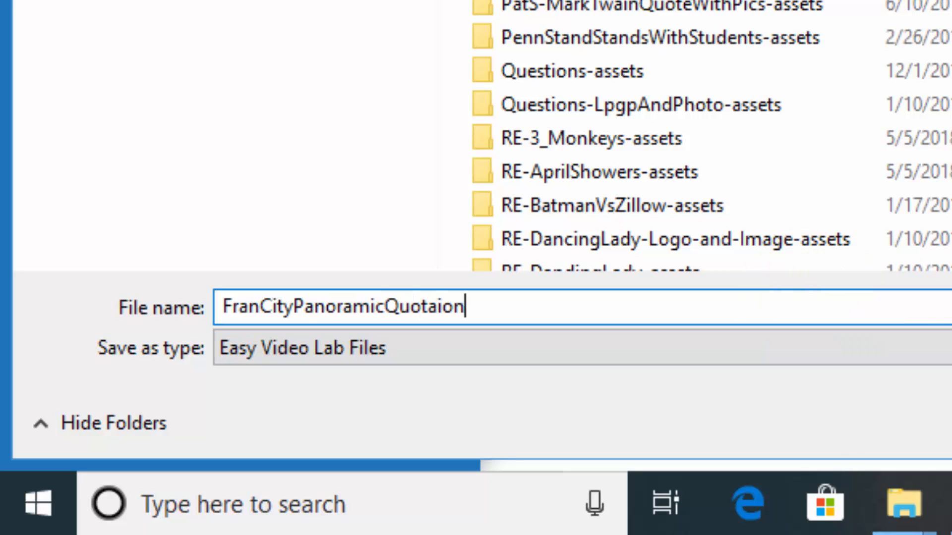
left_click(949, 422)
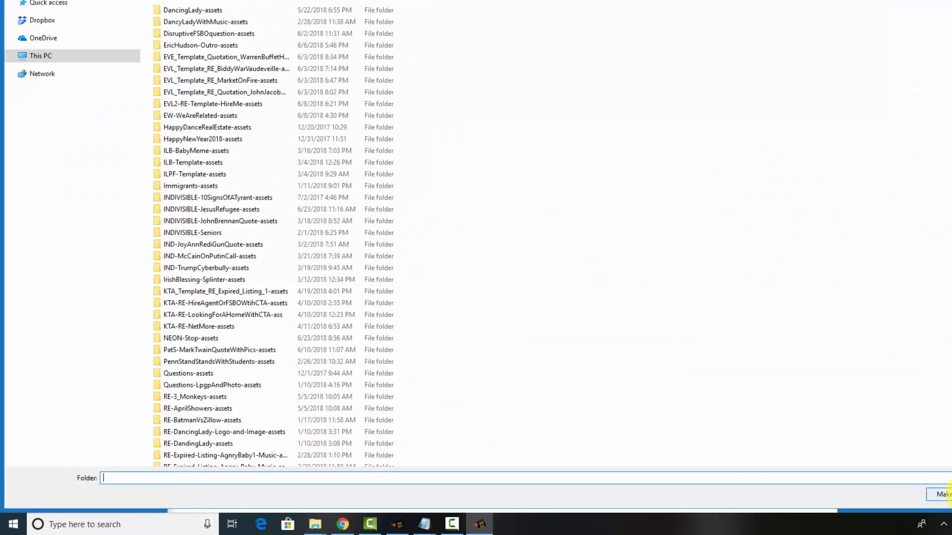
left_click(831, 502)
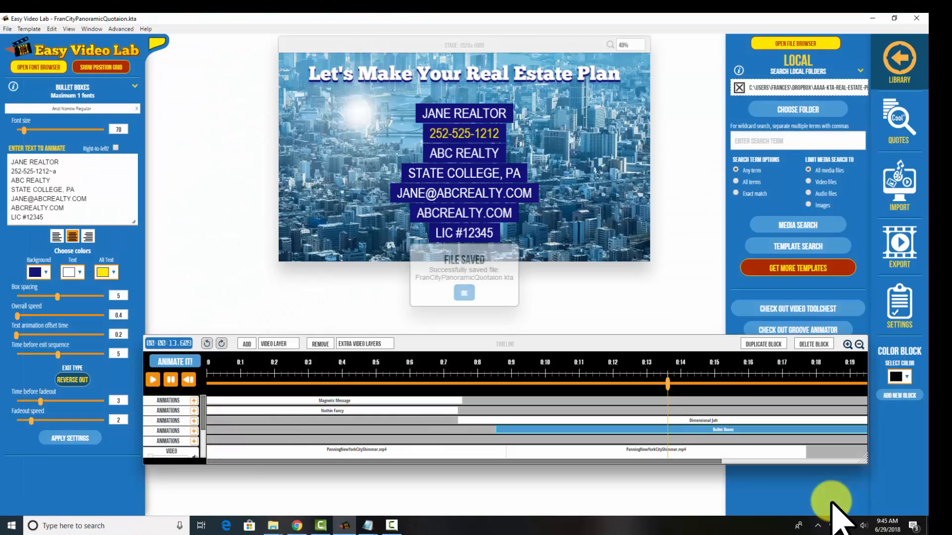
left_click(461, 292)
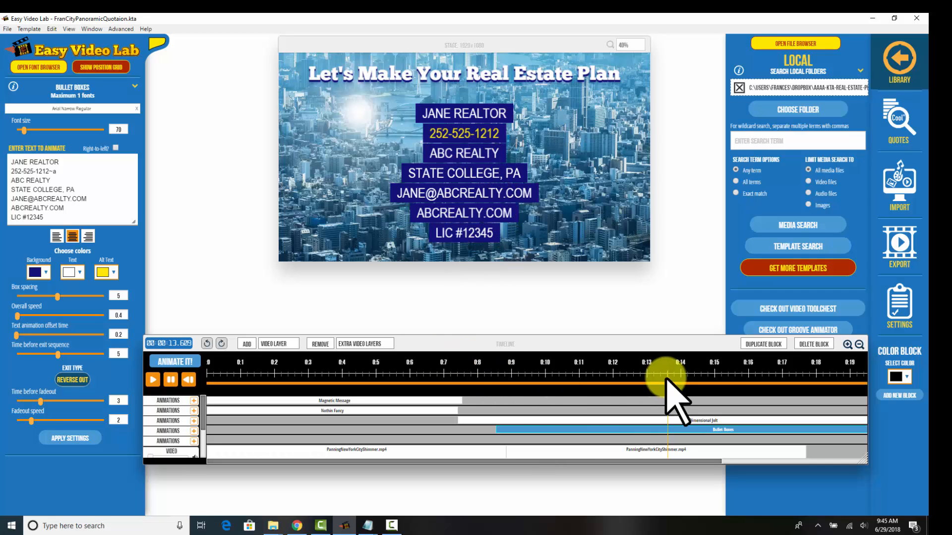
Move the playhead back to about 4.9 seconds to check the quotation scene and its Facebook page line.
left_click(374, 405)
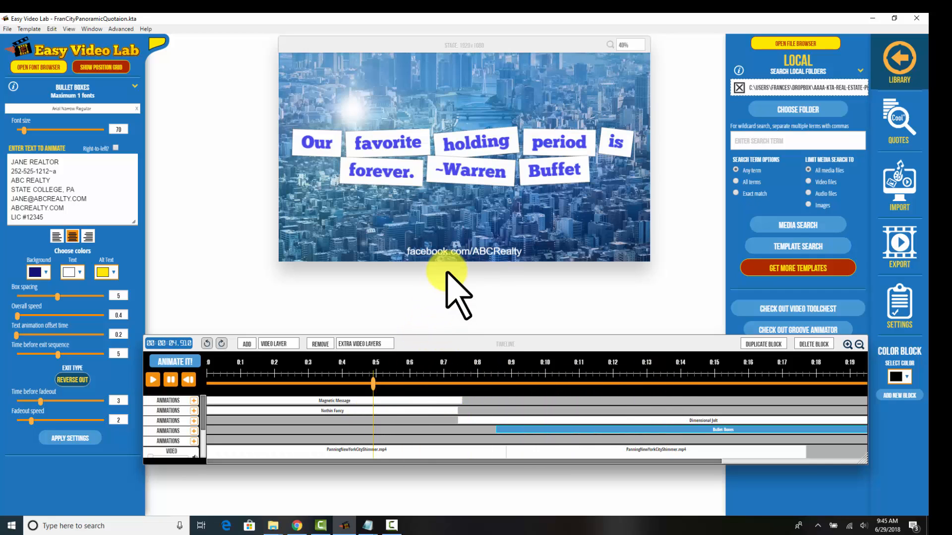